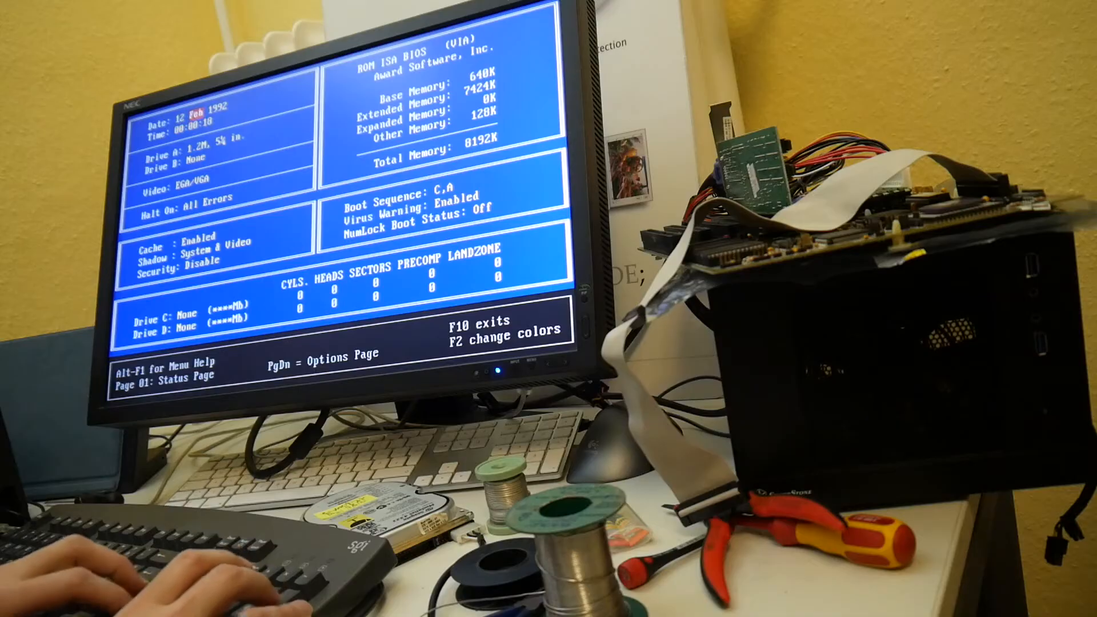
Set date 20 Feb 2018 and Drive C geometry 8894/15/63, save BIOS with F10 and boot DOS.
{"action": "key", "text": "Page_Down"}
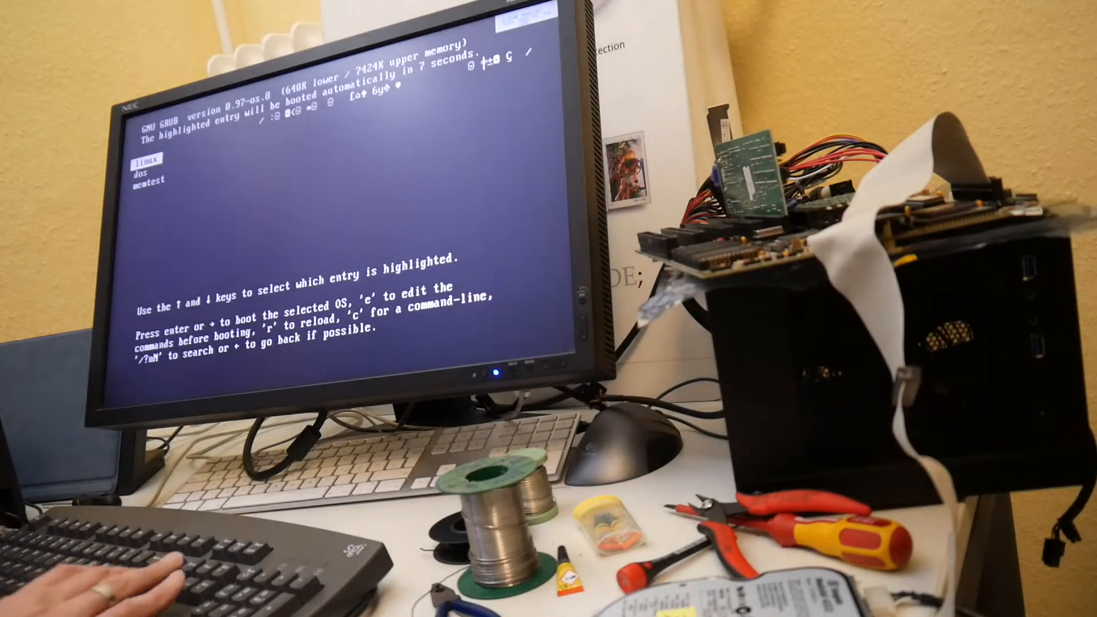
{"action": "key", "text": "Return"}
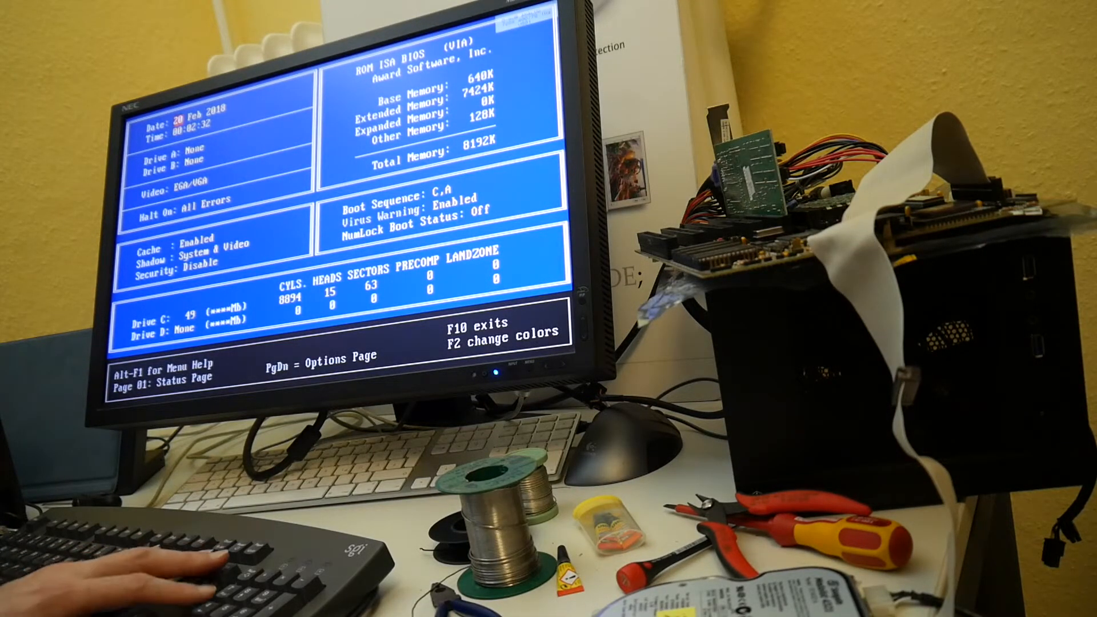
{"action": "key", "text": "Page_Down"}
{"action": "key", "text": "F10"}
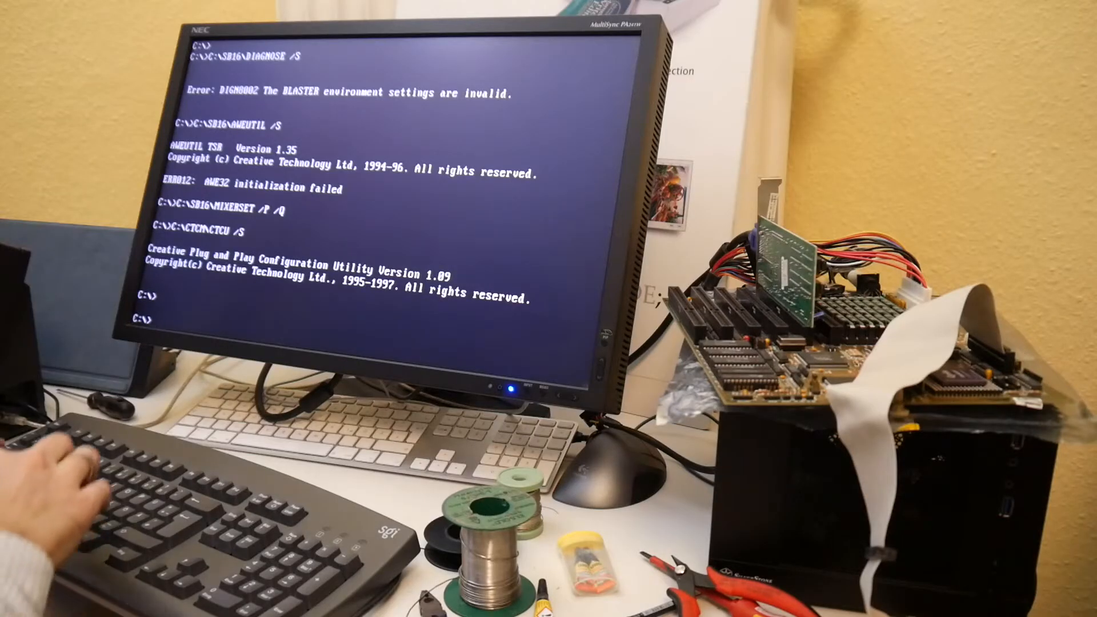
{"action": "type", "text": "cd 3dbench"}
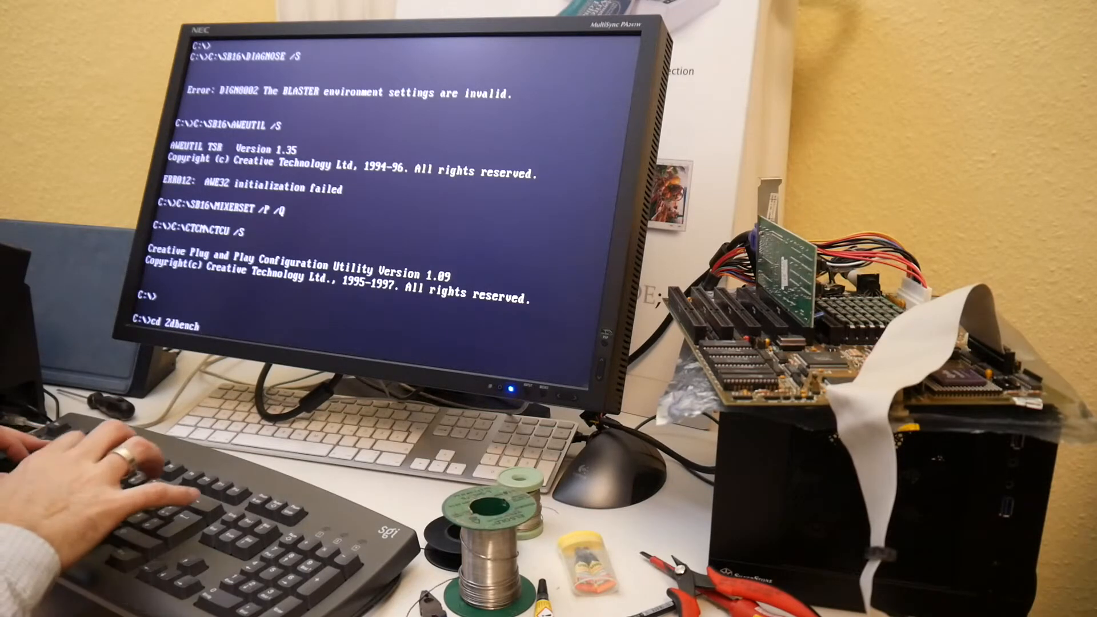
Run Superscape (12.5 fps), then launch the Landmark lm20 speed test from \bench\landmark.
{"action": "key", "text": "Return"}
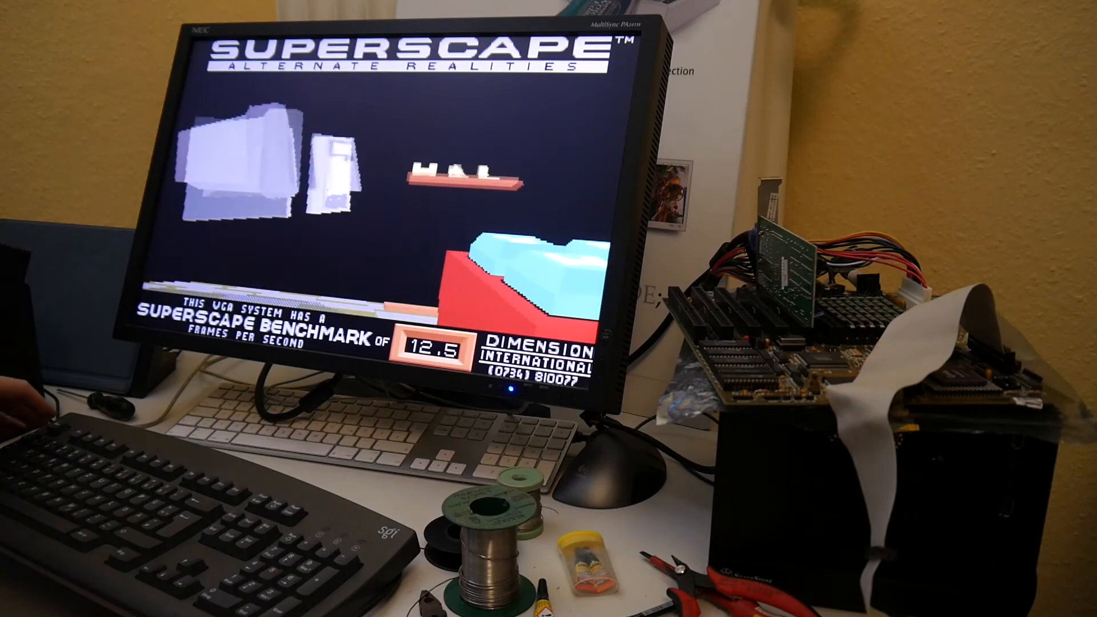
{"action": "key", "text": "Escape"}
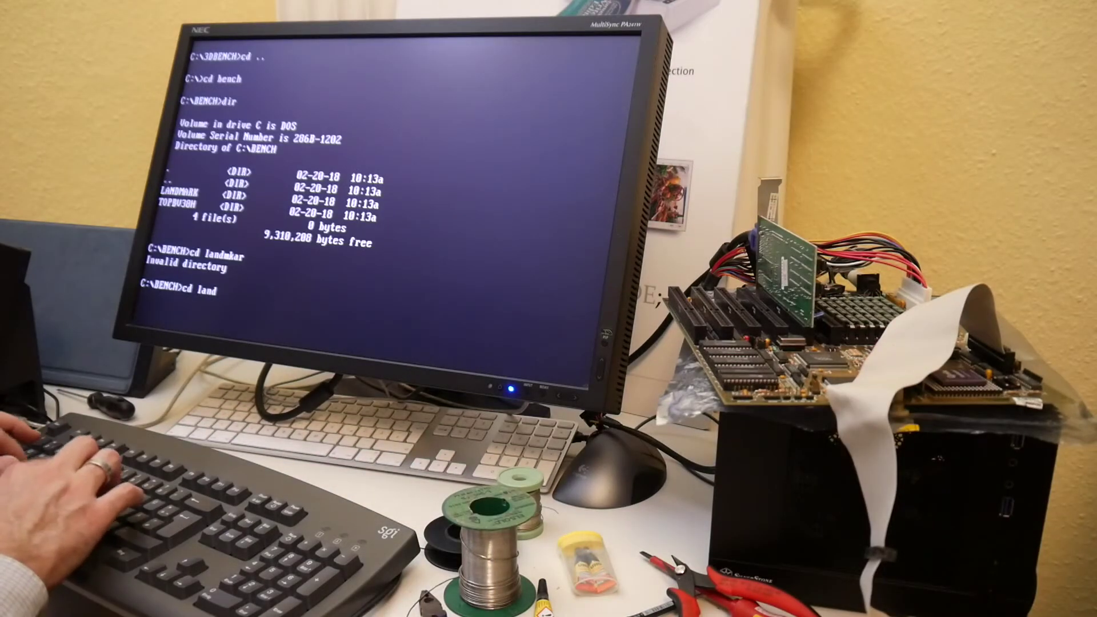
{"action": "type", "text": "mark"}
{"action": "key", "text": "Return"}
{"action": "type", "text": "landmark"}
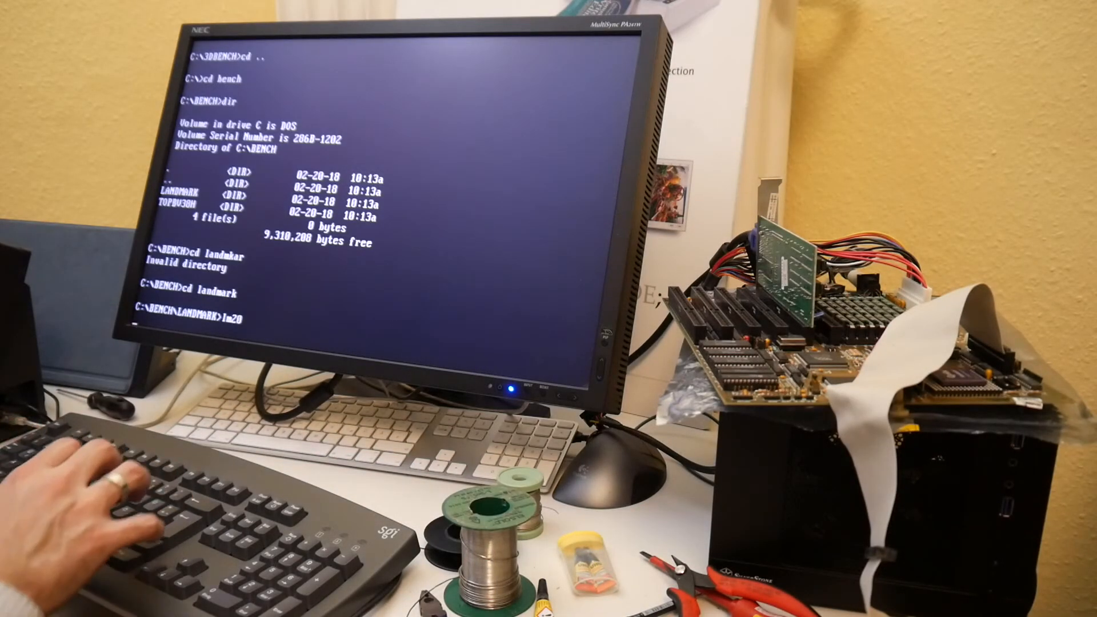
{"action": "key", "text": "Return"}
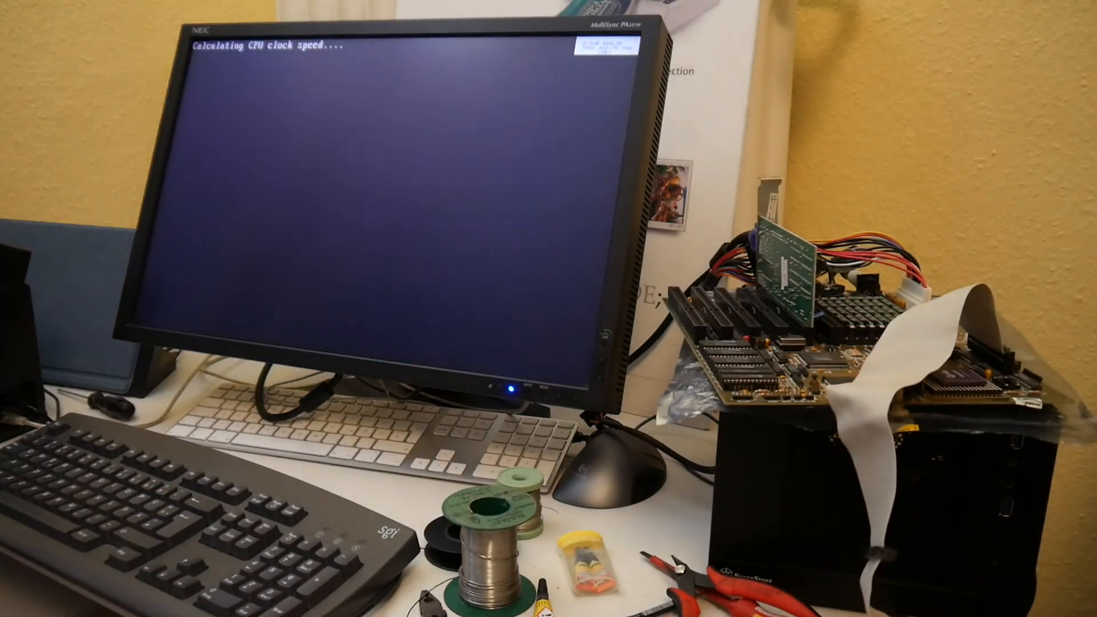